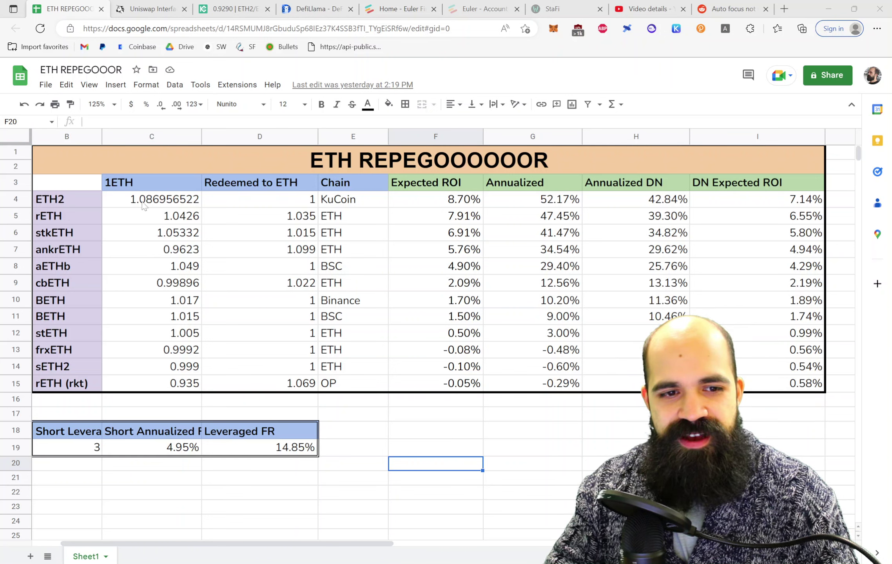
Step: Examine the ETH2 row's rate, redemption value, Expected ROI and Annualized formulas, and check the ETH2/ETH chart on KuCoin
{"action": "left_click", "coordinate": [80, 202]}
{"action": "key", "text": "ctrl+shift+Down"}
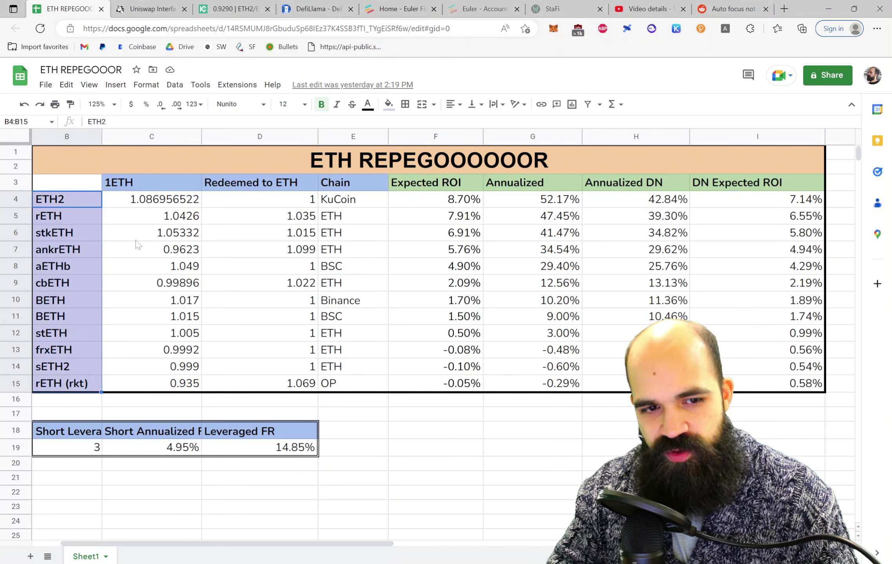
{"action": "left_click", "coordinate": [143, 200]}
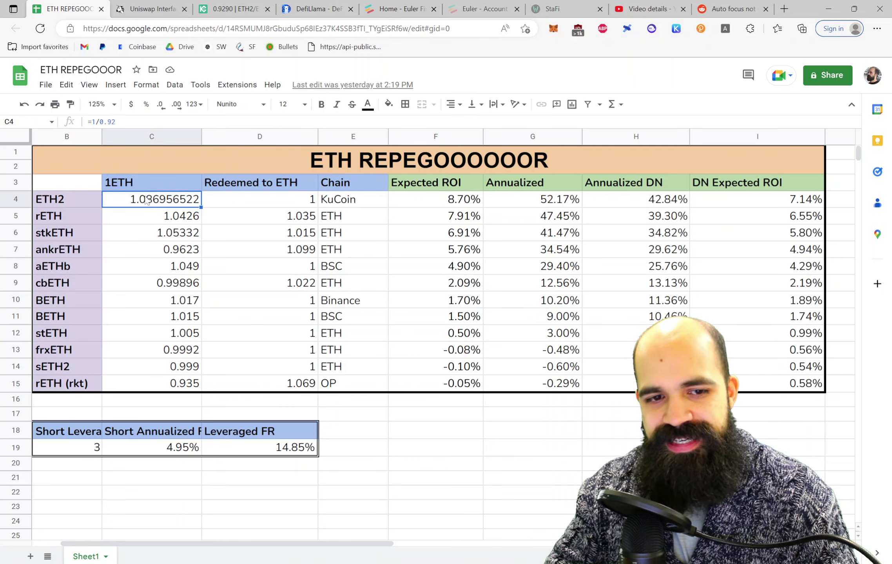
{"action": "left_click", "coordinate": [148, 188]}
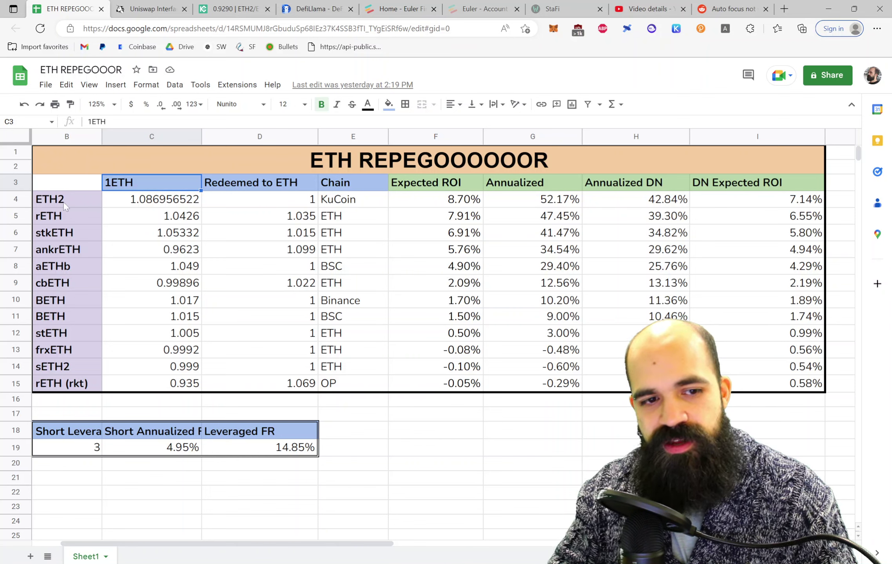
{"action": "left_click", "coordinate": [243, 198]}
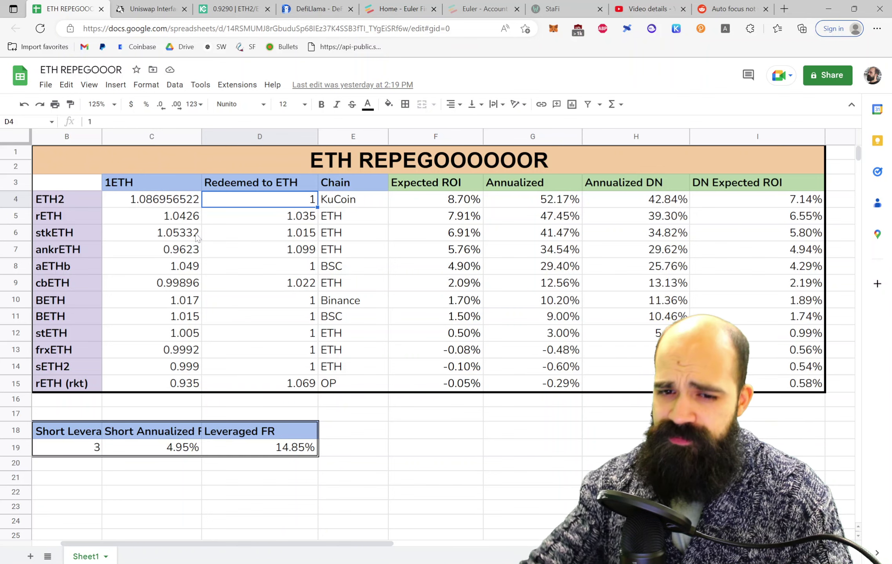
{"action": "left_click", "coordinate": [434, 206]}
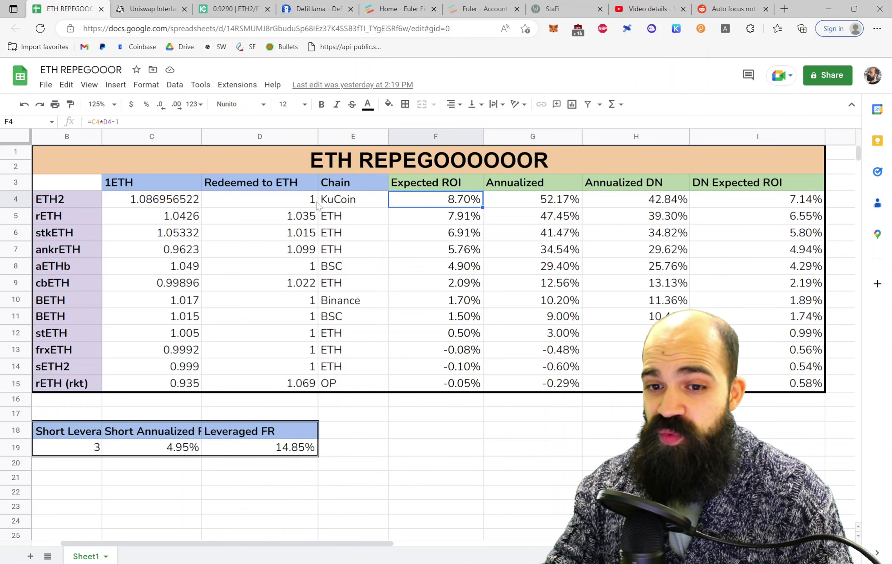
{"action": "left_click", "coordinate": [516, 202]}
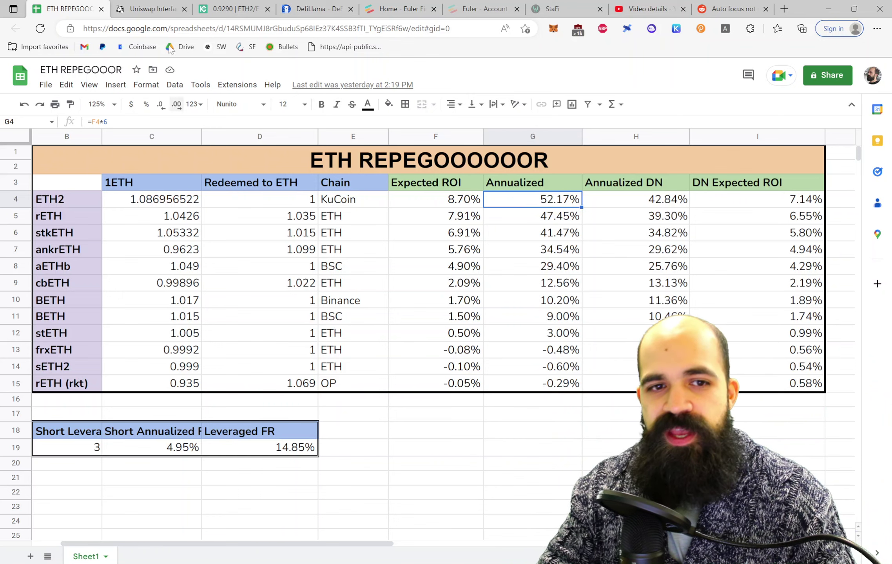
{"action": "left_click", "coordinate": [251, 9]}
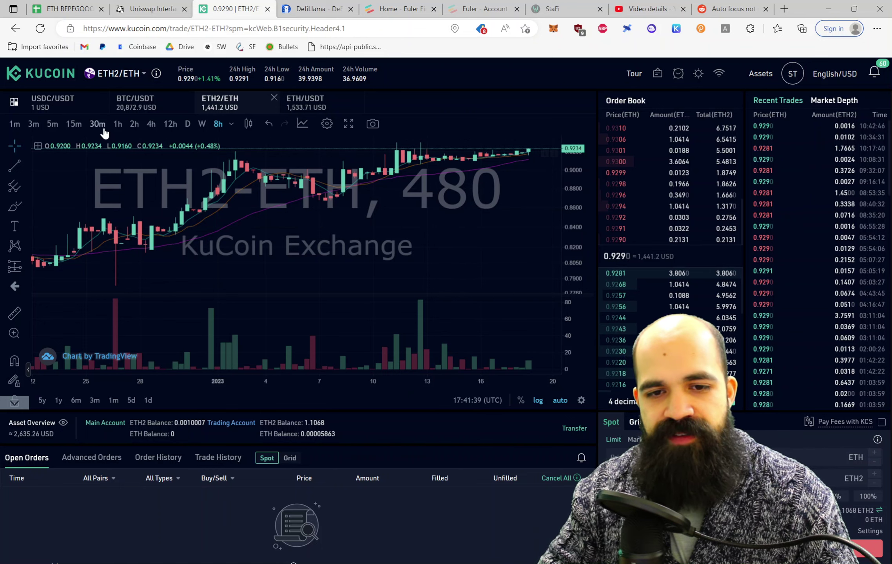
{"action": "left_click", "coordinate": [75, 4]}
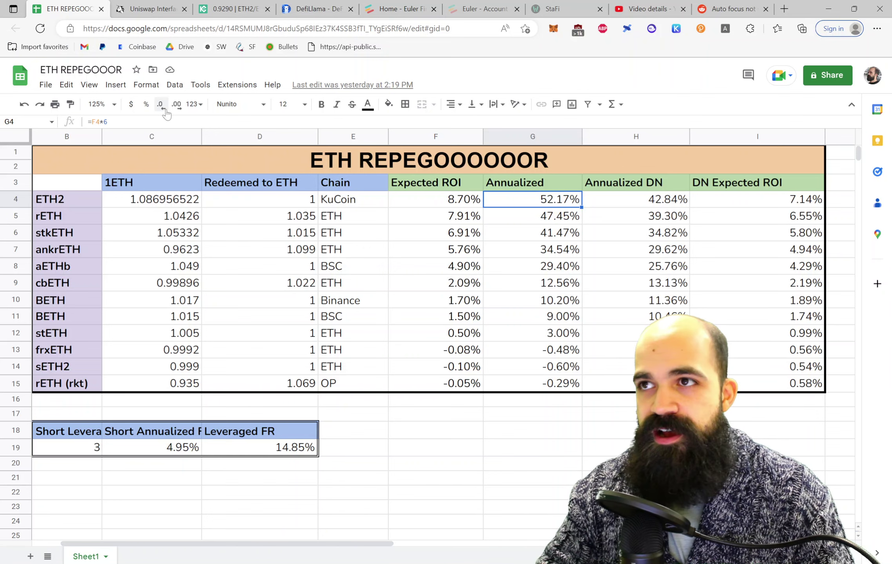
Step: Review the Redeemed to ETH values in D4:D15, focusing on rETH, stkETH and ankrETH in D5:D7
{"action": "left_click_drag", "start_coordinate": [255, 209], "coordinate": [261, 386]}
{"action": "left_click", "coordinate": [247, 302]}
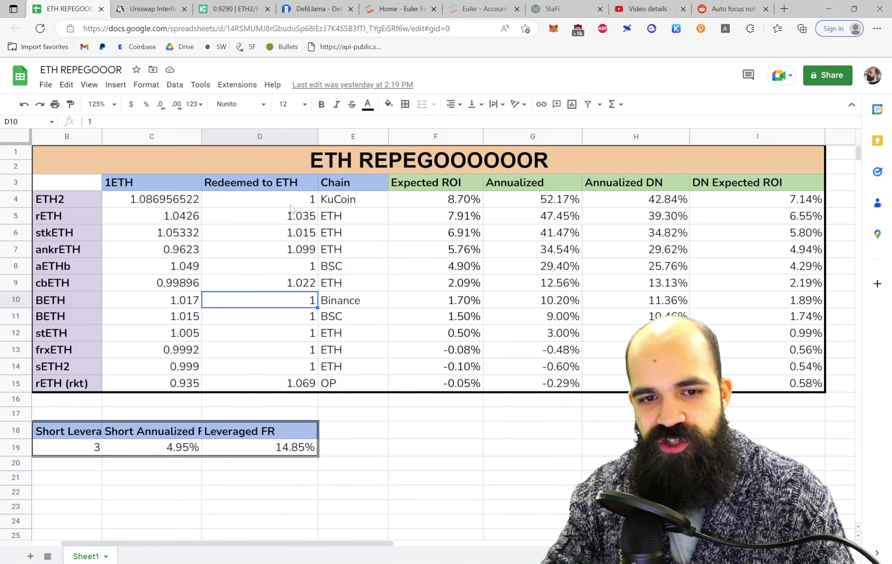
{"action": "left_click_drag", "start_coordinate": [291, 208], "coordinate": [304, 392]}
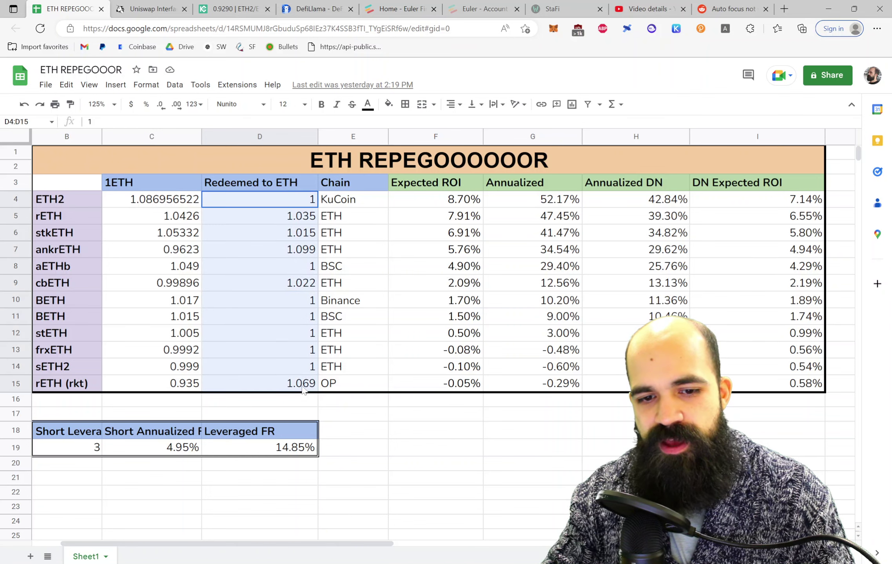
{"action": "left_click", "coordinate": [302, 202]}
{"action": "left_click", "coordinate": [288, 273]}
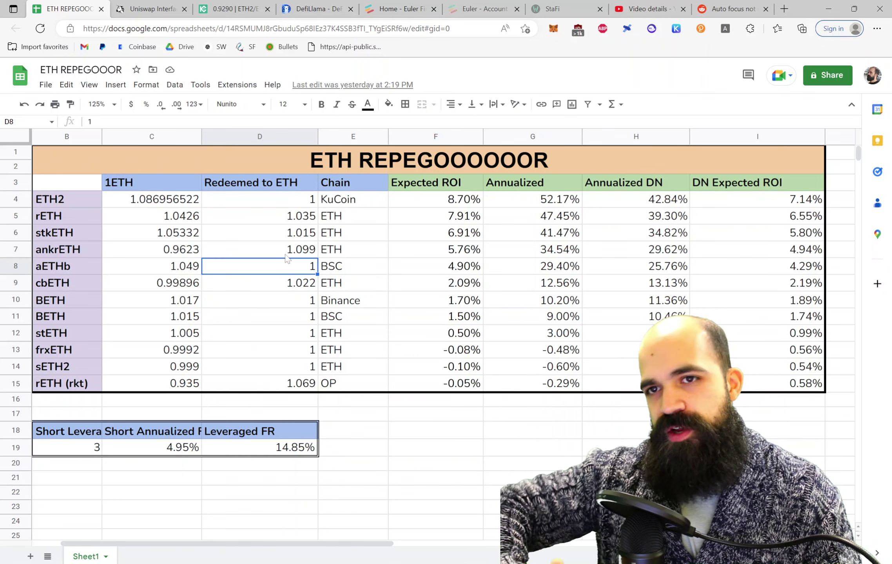
{"action": "left_click_drag", "start_coordinate": [280, 219], "coordinate": [276, 251]}
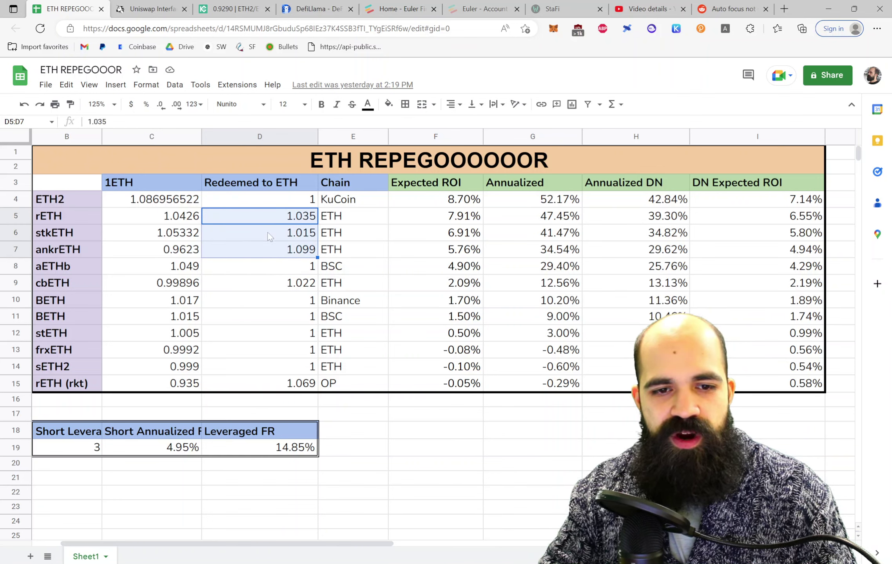
{"action": "left_click", "coordinate": [270, 236]}
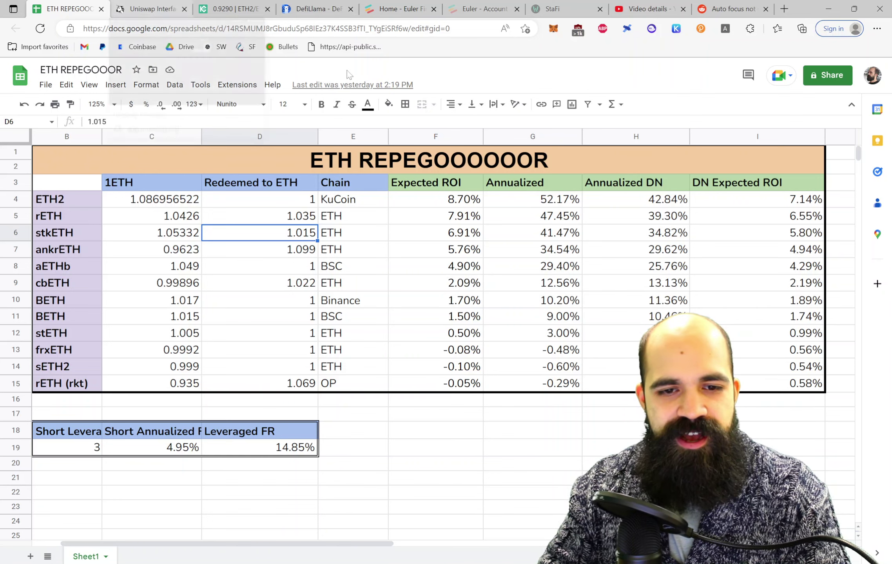
Step: Close the Reddit page about camera auto focus and open curve.fi/pools in a new browser tab
{"action": "mouse_move", "coordinate": [737, 10]}
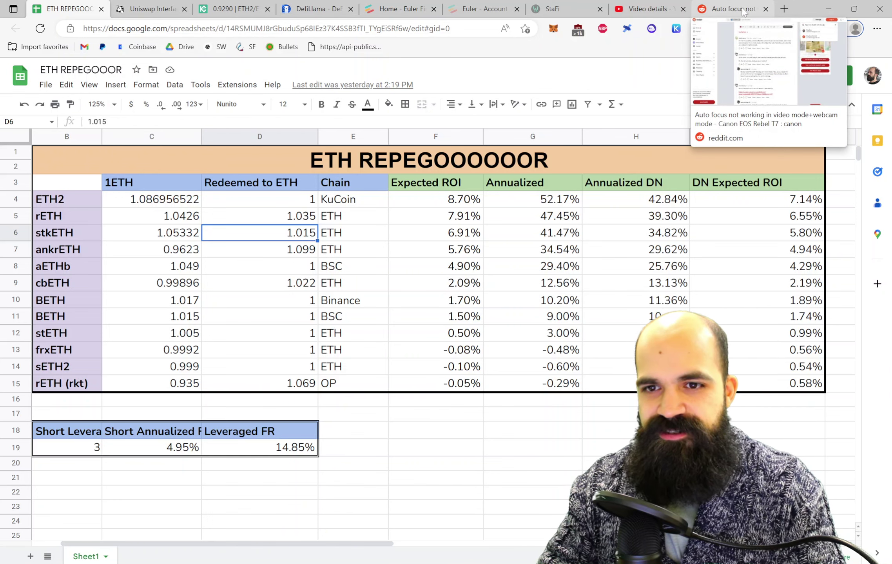
{"action": "left_click", "coordinate": [766, 9]}
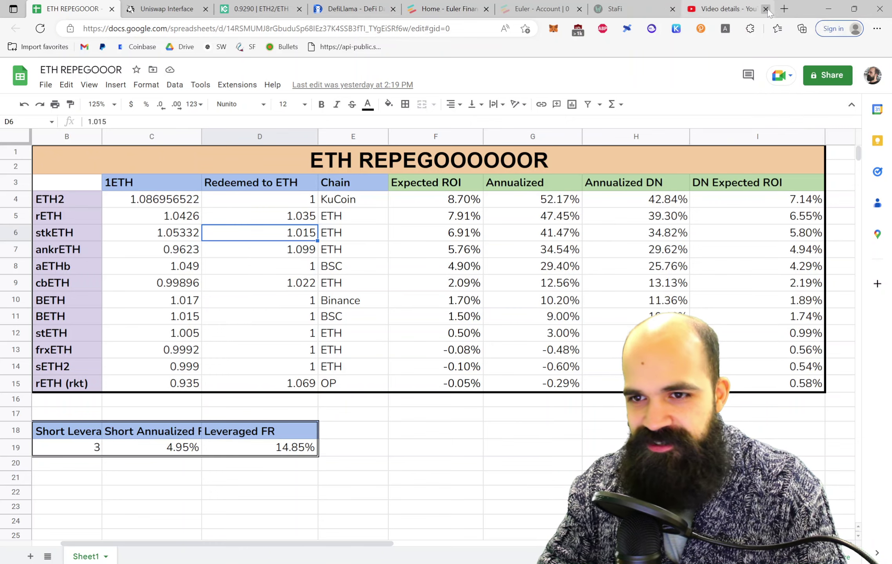
{"action": "left_click", "coordinate": [784, 8]}
{"action": "type", "text": "curve.fi/pools"}
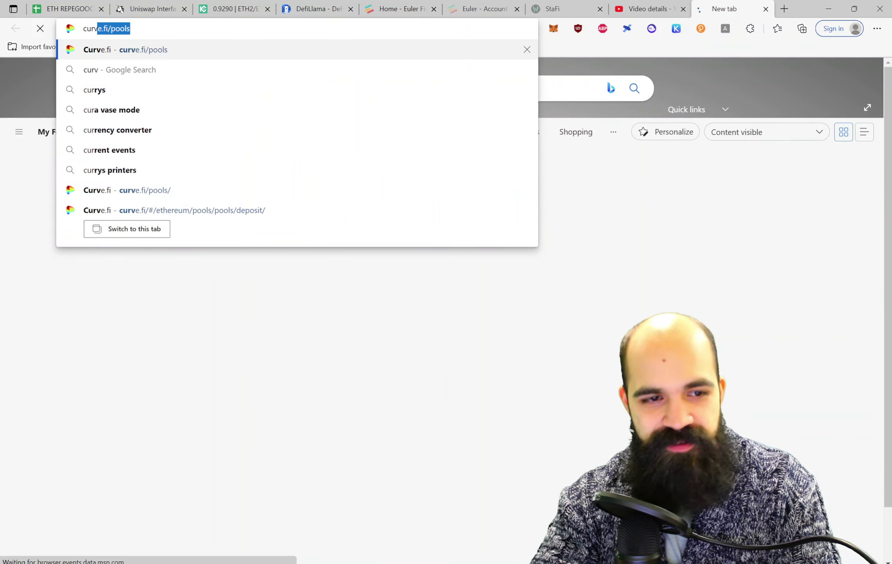
{"action": "key", "text": "Return"}
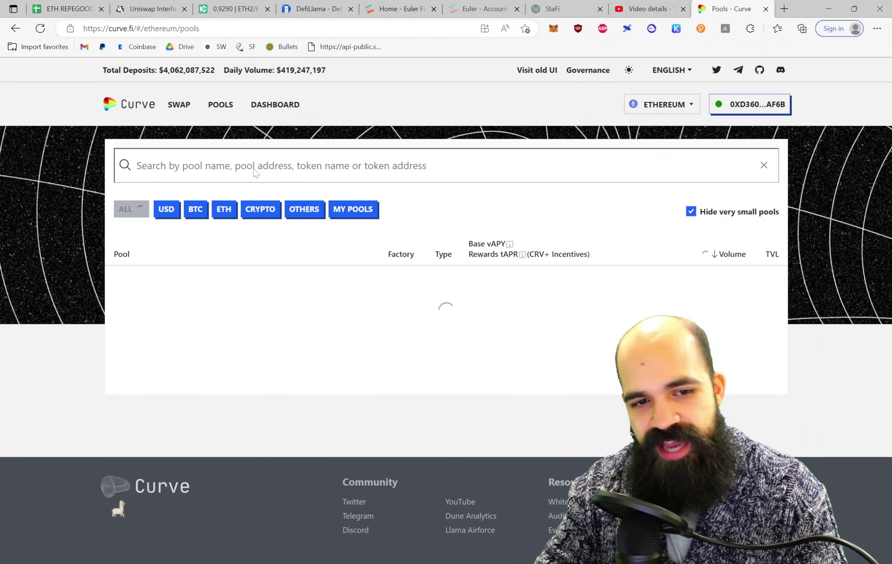
Step: Get a Curve swap quote for 1 ETH into the rETH token with address 0x95...3593
{"action": "left_click", "coordinate": [164, 109]}
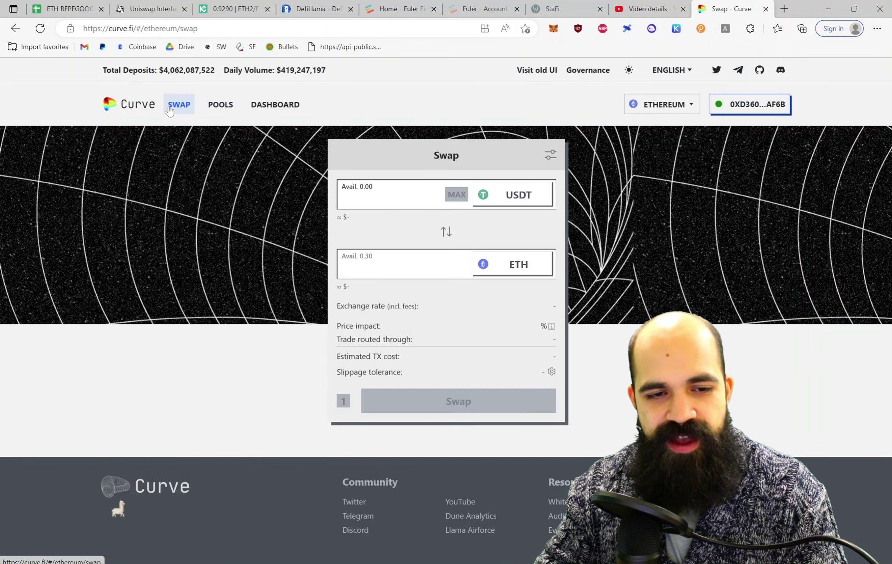
{"action": "left_click", "coordinate": [529, 206]}
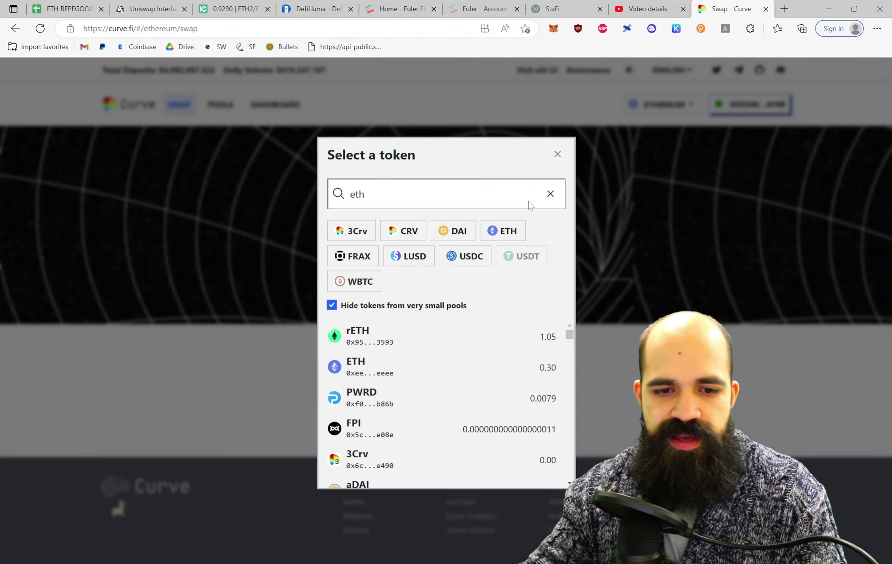
{"action": "left_click", "coordinate": [474, 352]}
{"action": "left_click", "coordinate": [510, 261]}
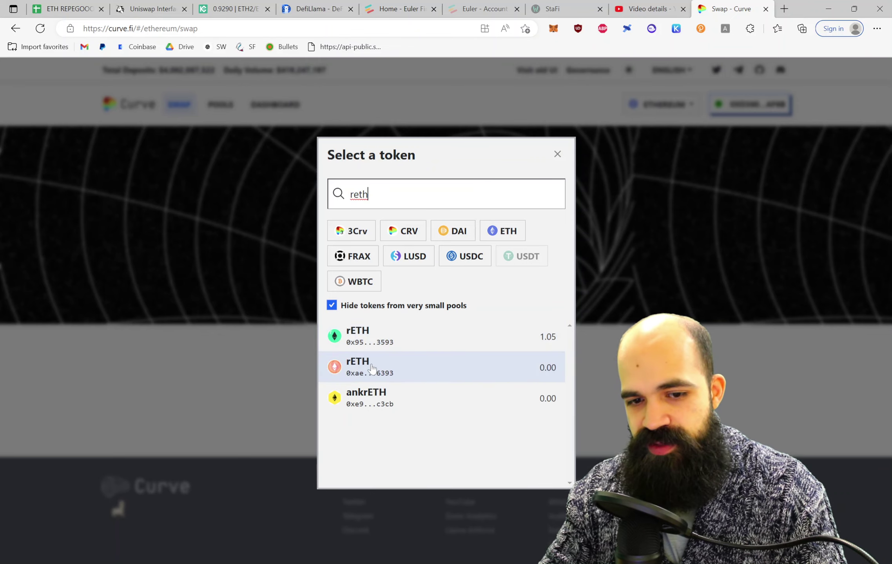
{"action": "left_click", "coordinate": [405, 336]}
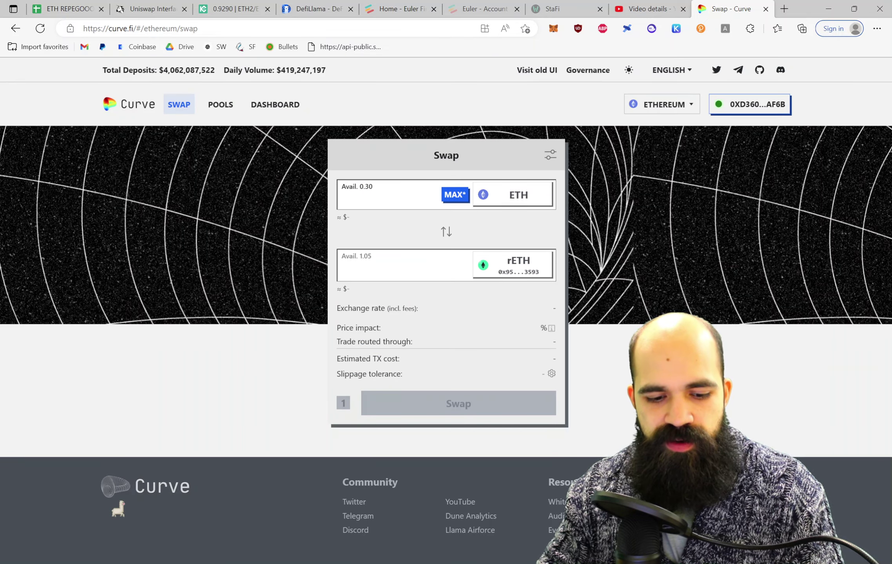
{"action": "type", "text": "1"}
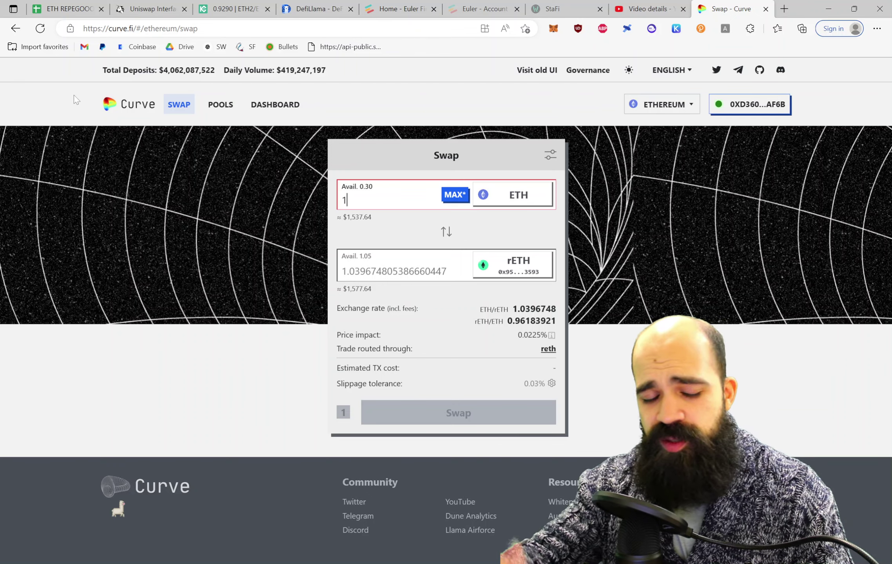
Step: Return to the ETH REPEGOOOR spreadsheet and set the Redeemed to ETH value for rETH to 1.039
{"action": "left_click", "coordinate": [63, 7]}
{"action": "left_click", "coordinate": [306, 221]}
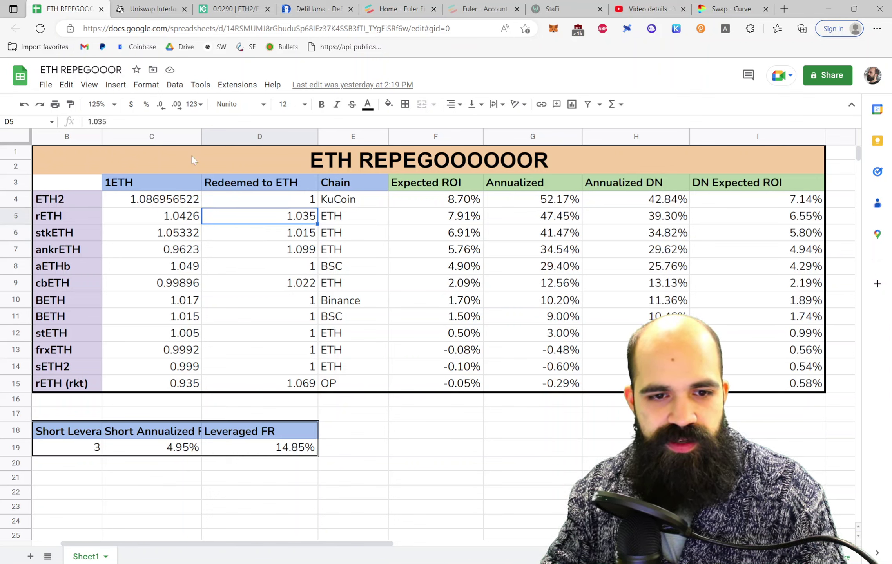
{"action": "type", "text": "1.039"}
{"action": "key", "text": "Return"}
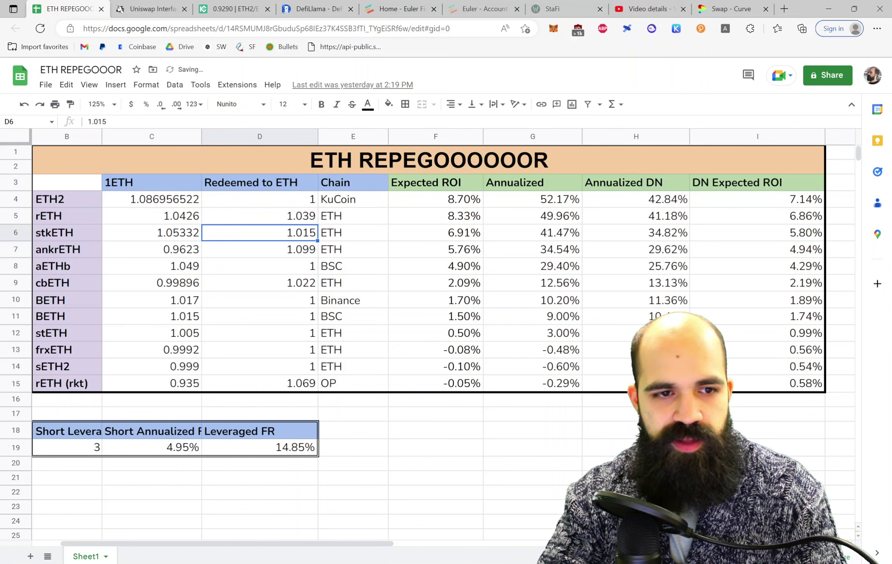
Step: Recheck the rETH quote on Curve and compare the ETH2, rETH, stkETH and ankrETH rows in the spreadsheet
{"action": "left_click", "coordinate": [730, 9]}
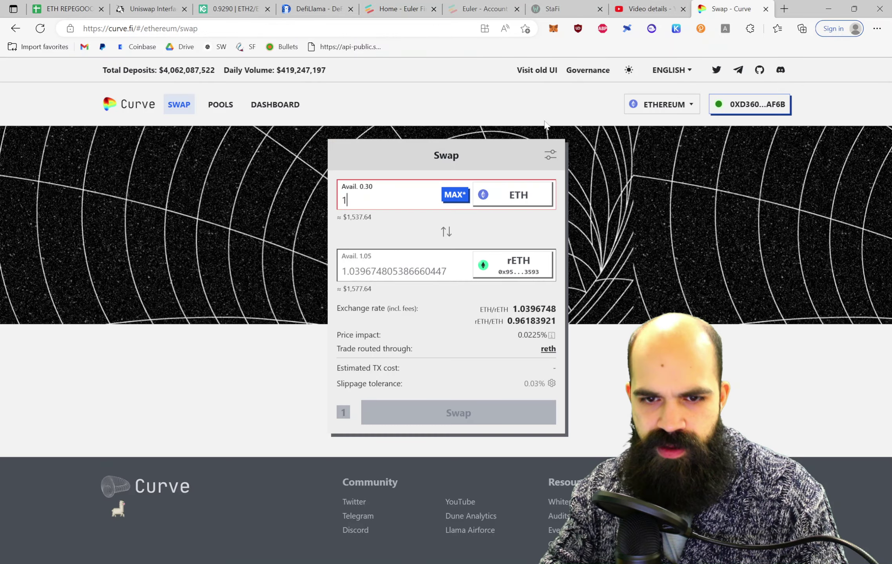
{"action": "left_click", "coordinate": [69, 9]}
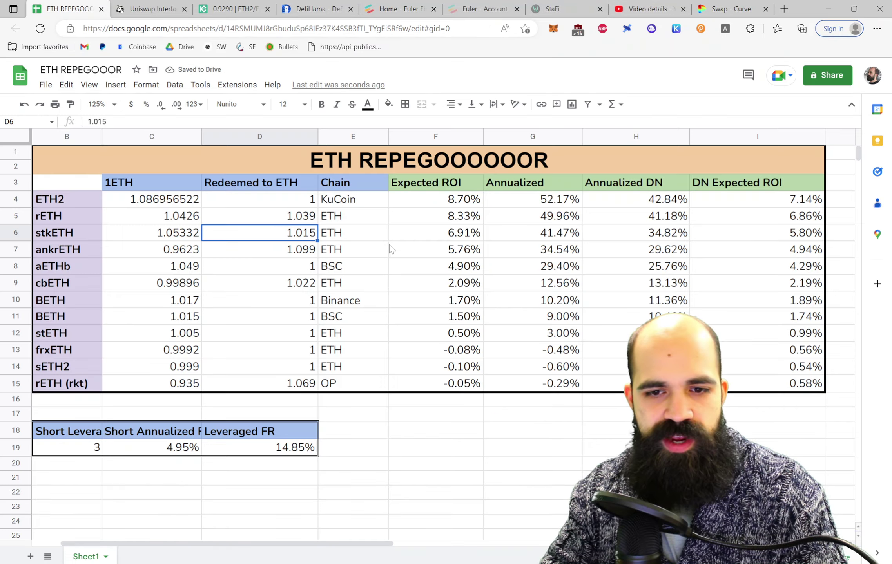
{"action": "left_click", "coordinate": [460, 220]}
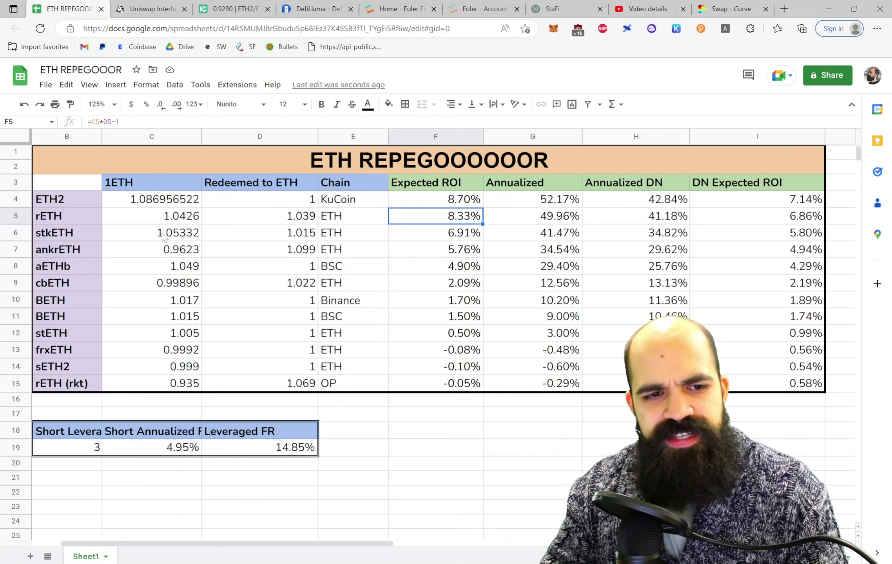
{"action": "left_click_drag", "start_coordinate": [58, 203], "coordinate": [462, 217]}
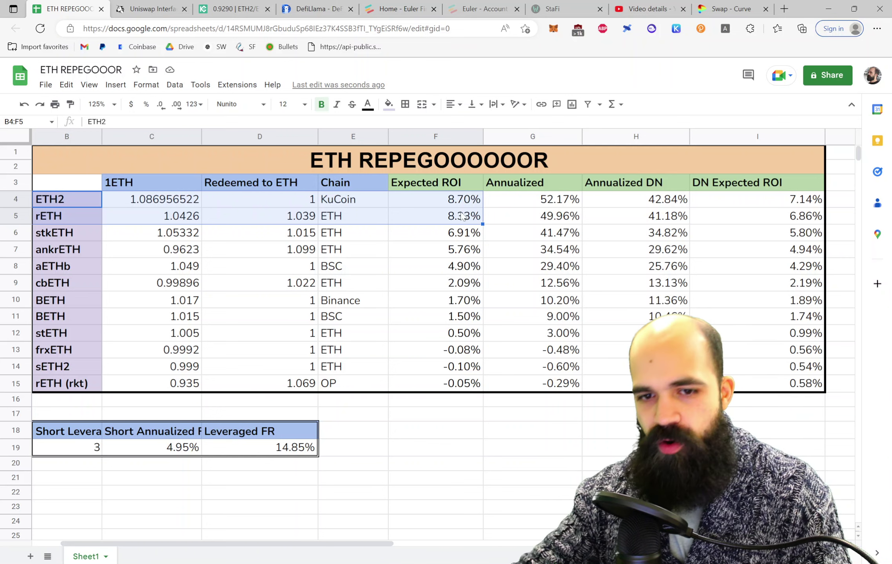
{"action": "left_click_drag", "start_coordinate": [55, 235], "coordinate": [747, 237]}
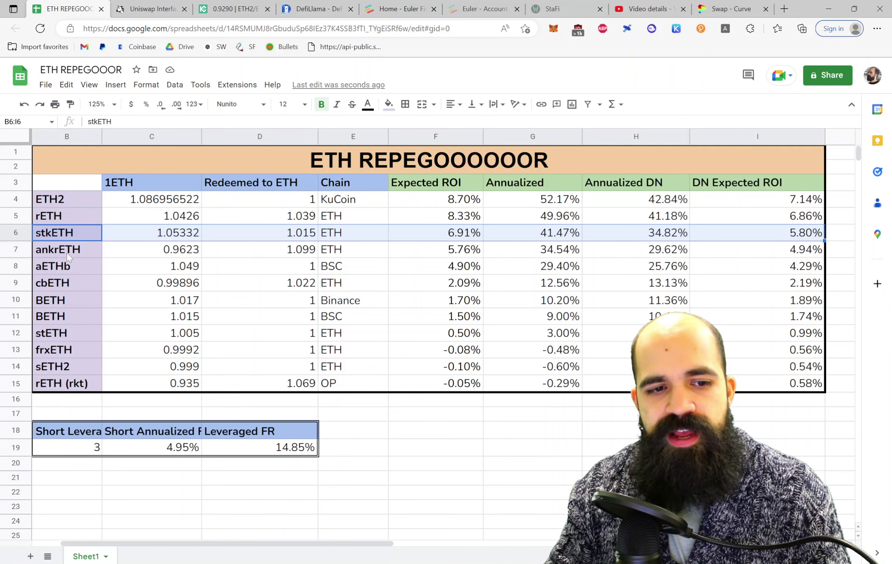
{"action": "left_click_drag", "start_coordinate": [67, 253], "coordinate": [627, 259]}
{"action": "left_click", "coordinate": [281, 490]}
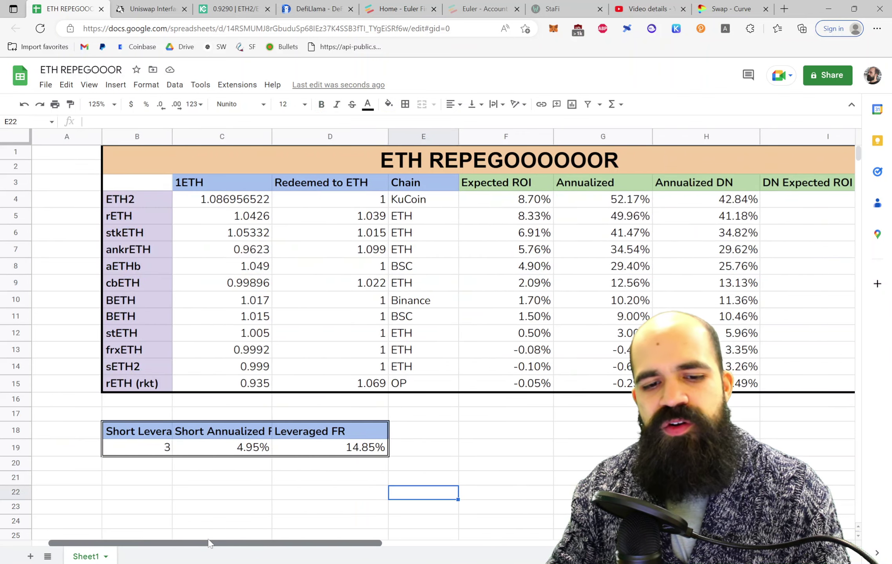
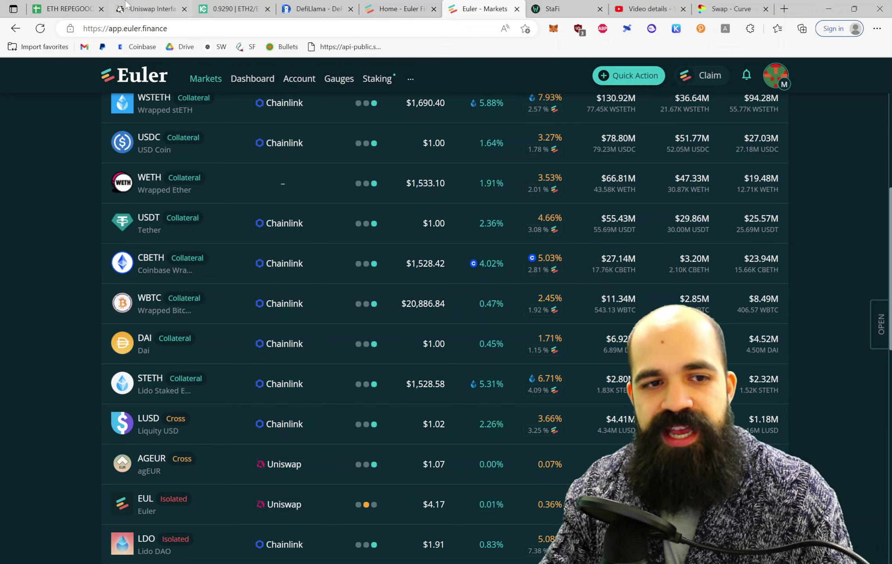
Step: Check the Expected ROI formula for cbETH in the spreadsheet and return to the start of Euler's Markets page
{"action": "left_click", "coordinate": [68, 7]}
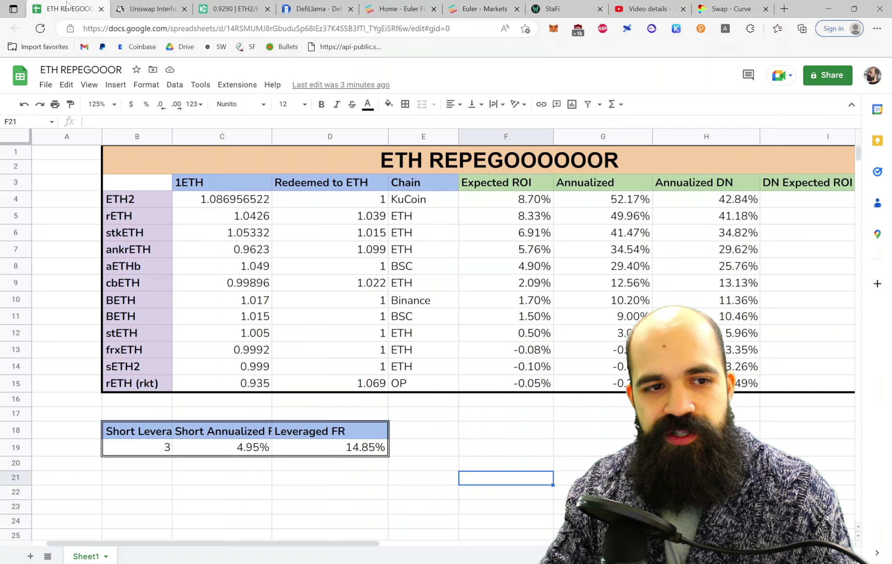
{"action": "left_click", "coordinate": [510, 286]}
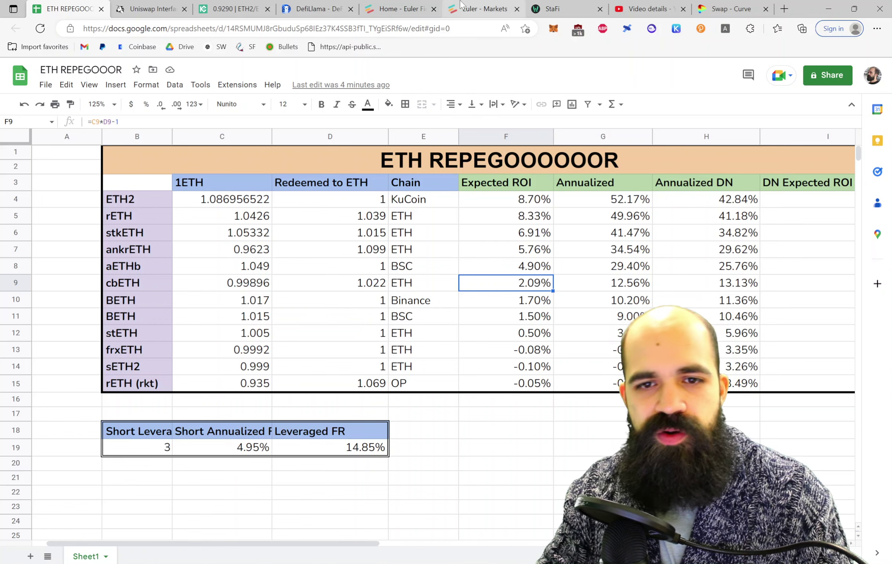
{"action": "key", "text": "ctrl+6"}
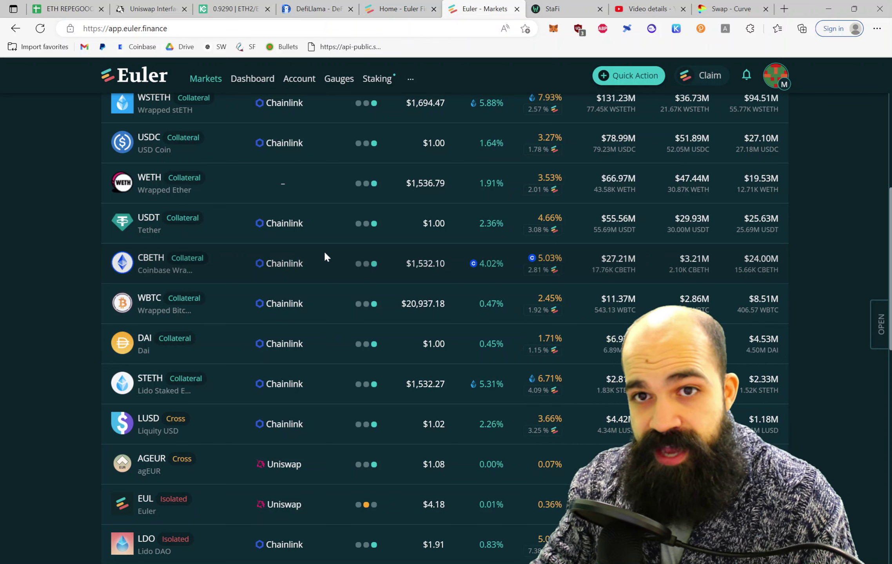
{"action": "scroll", "coordinate": [431, 298], "scroll_direction": "up", "scroll_amount": 10}
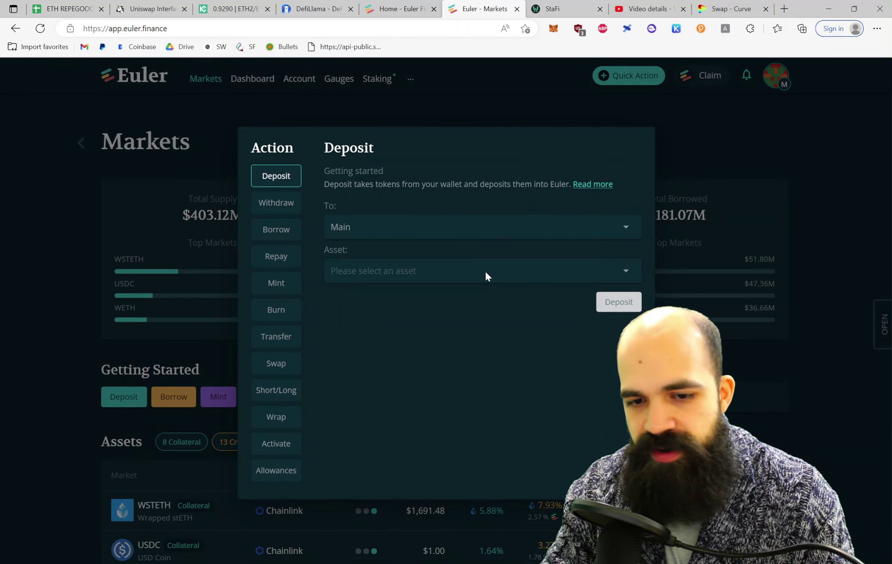
Step: Select CBETH as the asset to deposit into the Main account
{"action": "left_click", "coordinate": [617, 271]}
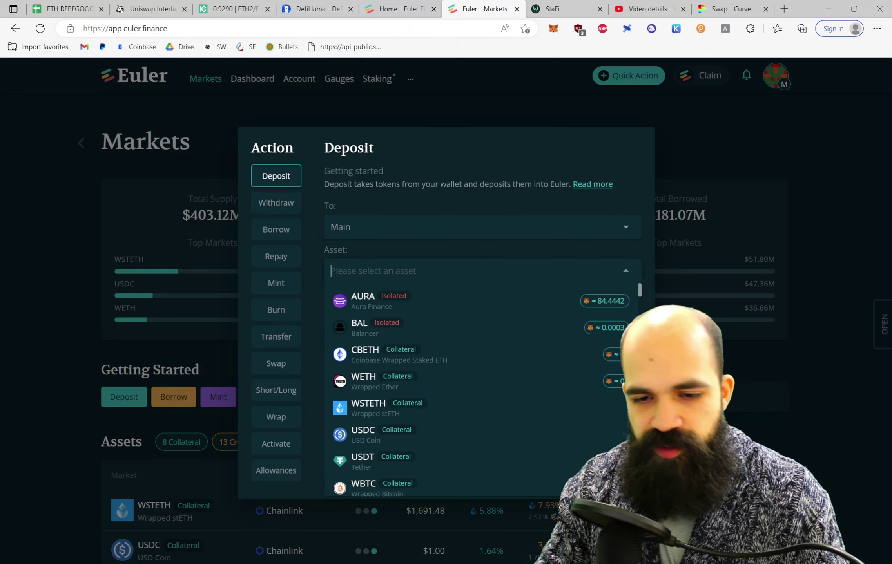
{"action": "left_click", "coordinate": [443, 353]}
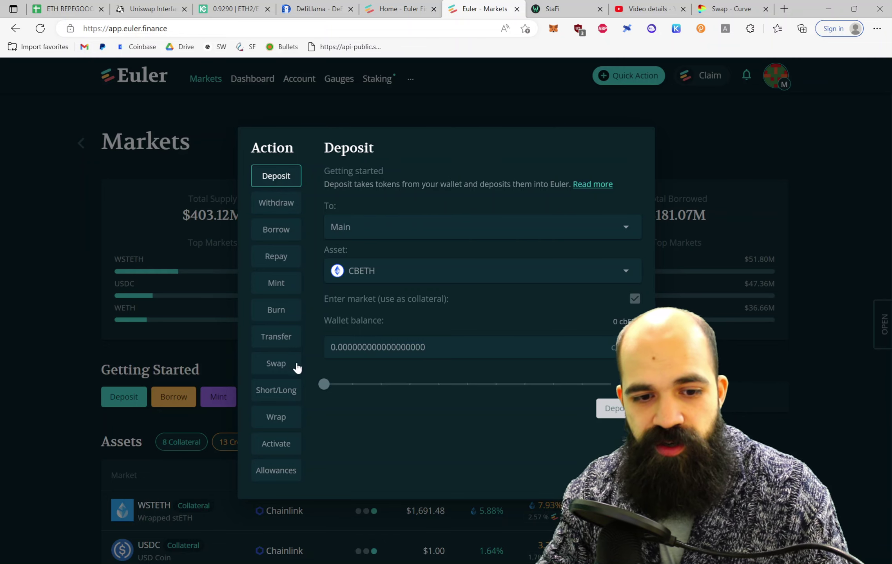
Step: Set up a Short/Long position on the Main account that shorts WETH and goes long on CBETH
{"action": "left_click", "coordinate": [279, 397]}
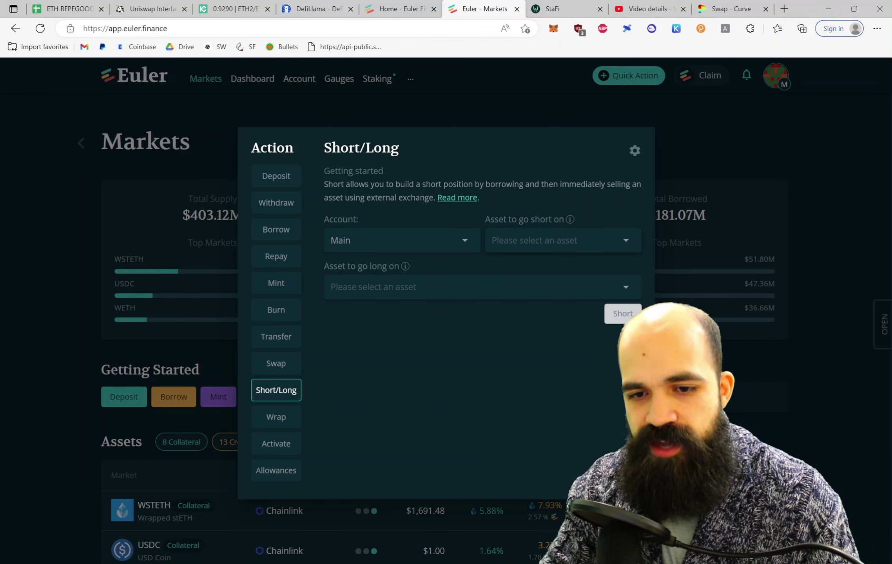
{"action": "left_click", "coordinate": [549, 240]}
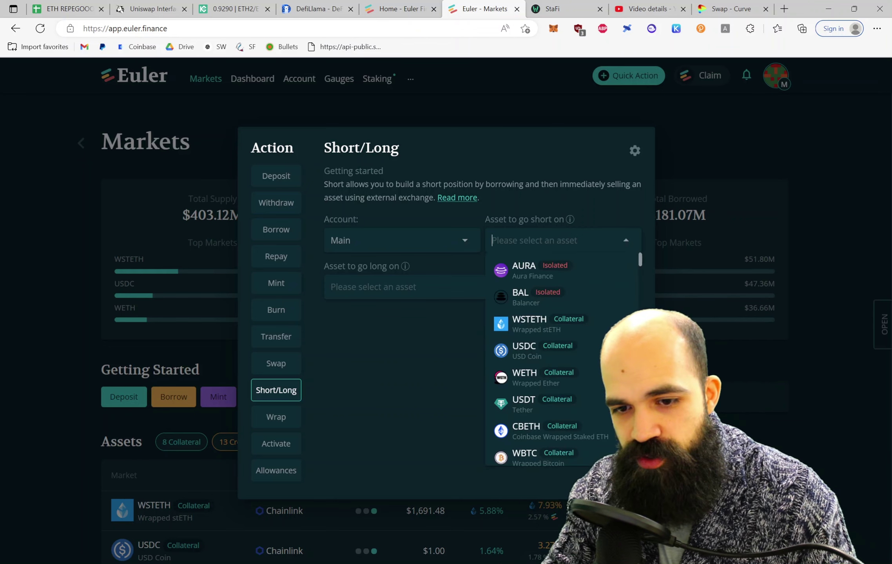
{"action": "left_click", "coordinate": [524, 377]}
{"action": "left_click", "coordinate": [501, 287]}
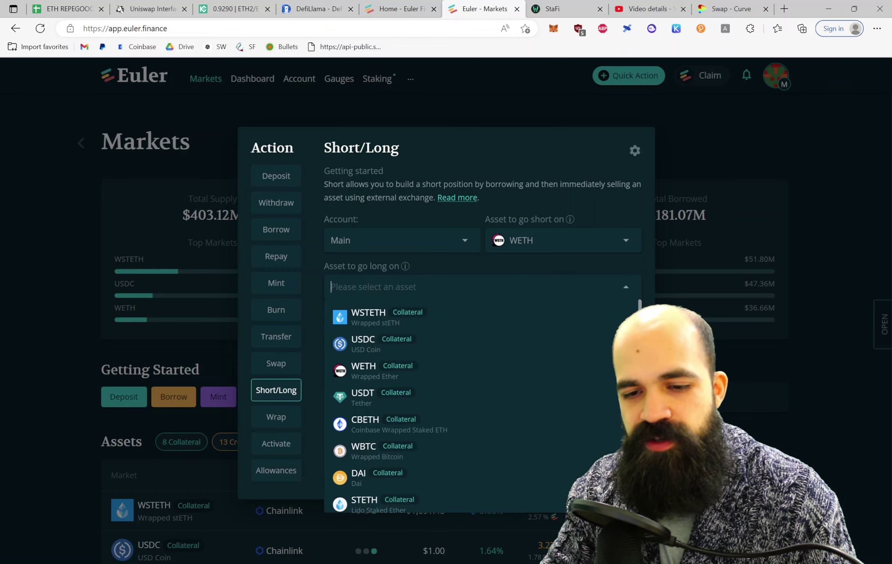
{"action": "left_click", "coordinate": [365, 423]}
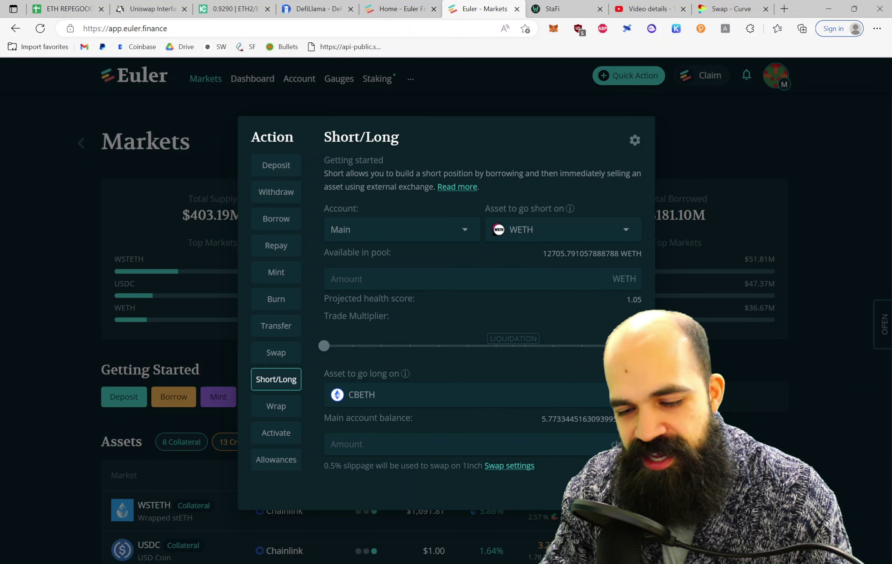
Step: Raise the position's trade multiplier to x0.18, for a short of about 0.42 WETH
{"action": "left_click", "coordinate": [478, 347]}
{"action": "left_click", "coordinate": [478, 346]}
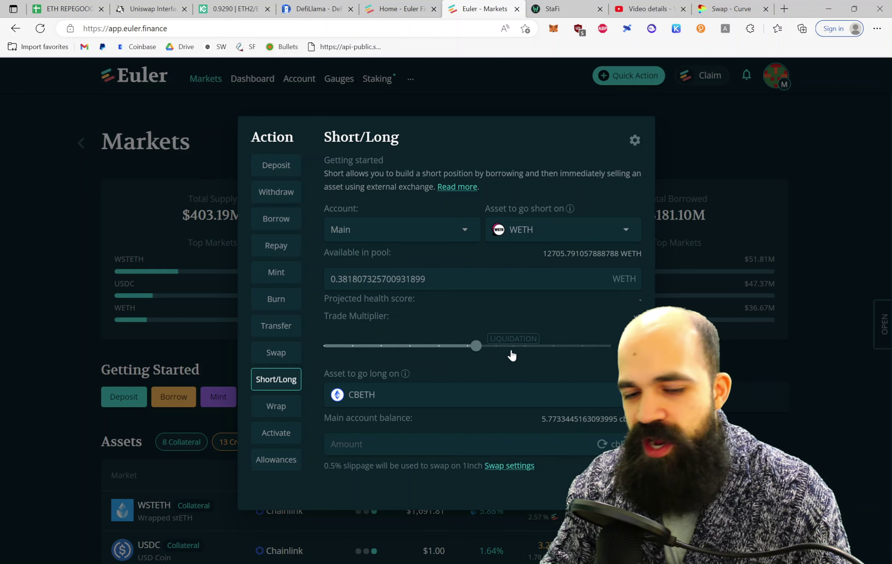
{"action": "key", "text": "Right"}
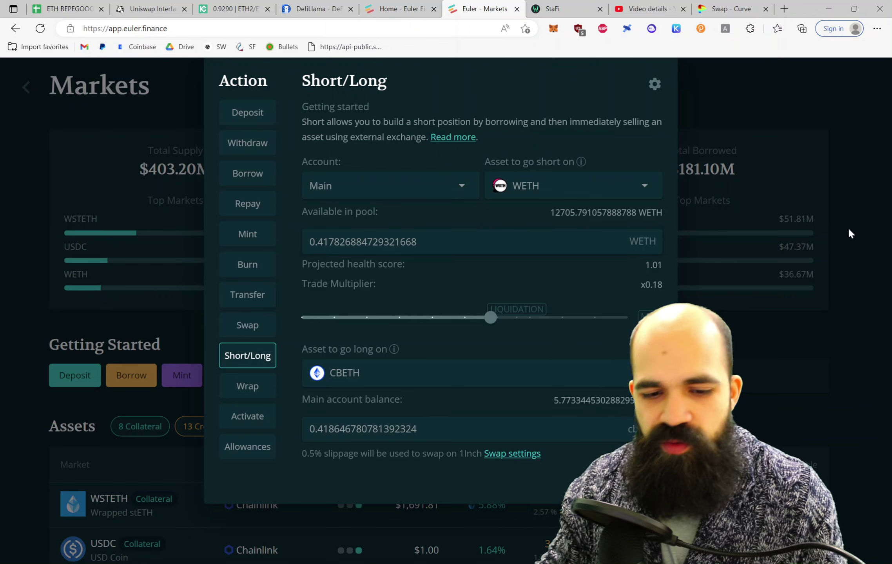
Step: Reopen the Short/Long form, set the 1Inch swap's slippage tolerance to 0.1%, and add the short to the transaction builder
{"action": "left_click", "coordinate": [771, 359]}
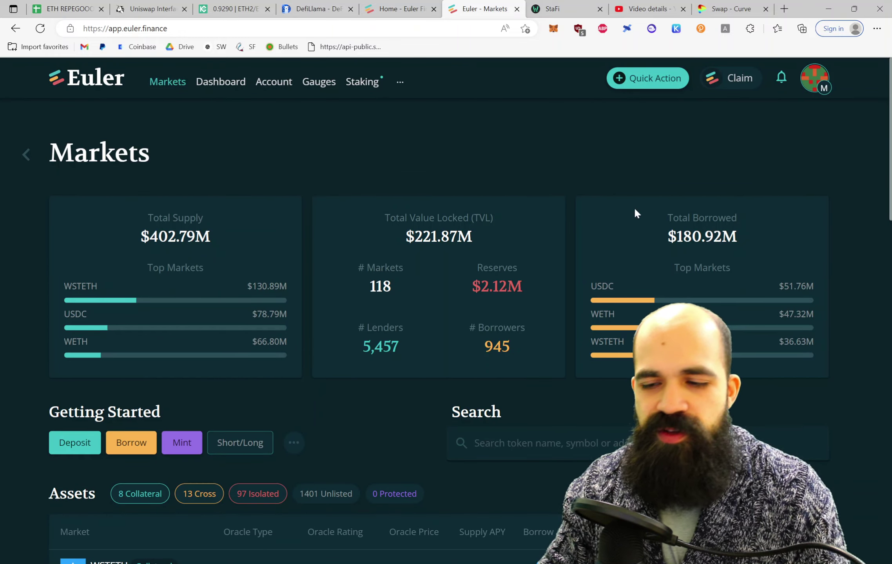
{"action": "left_click", "coordinate": [571, 194]}
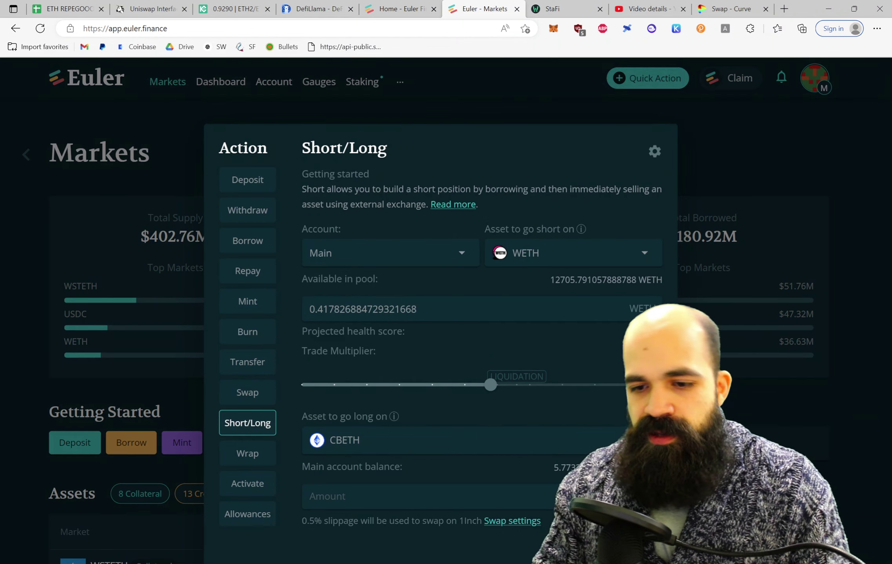
{"action": "scroll", "coordinate": [446, 314], "scroll_direction": "down", "scroll_amount": 2}
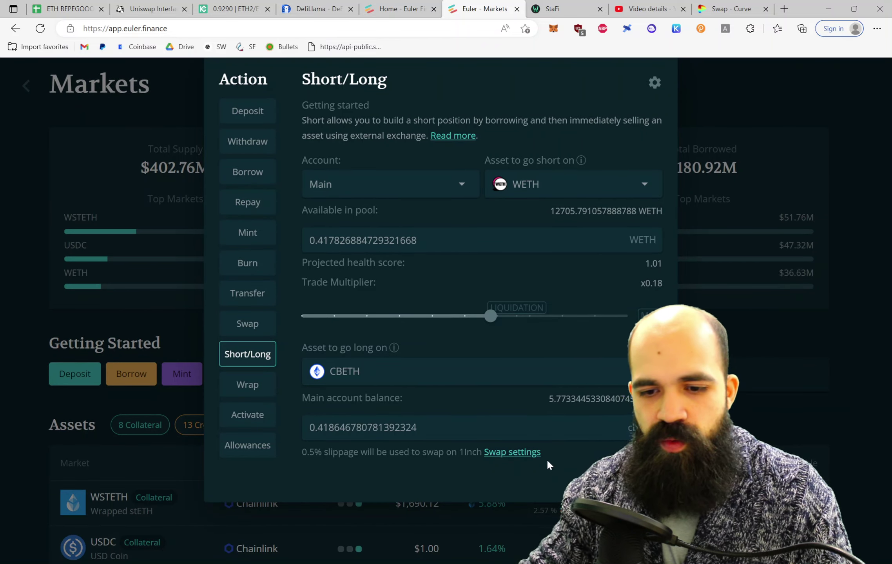
{"action": "left_click", "coordinate": [512, 453]}
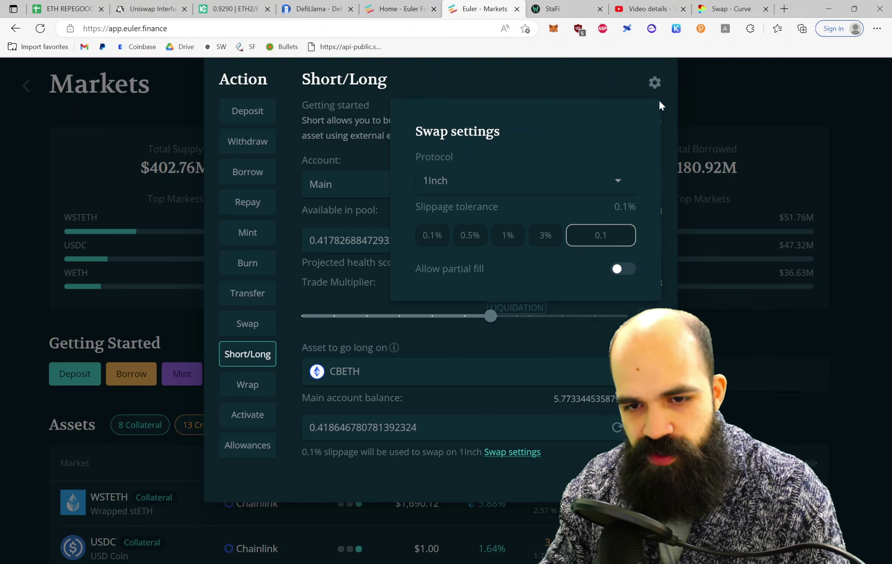
{"action": "left_click", "coordinate": [655, 83]}
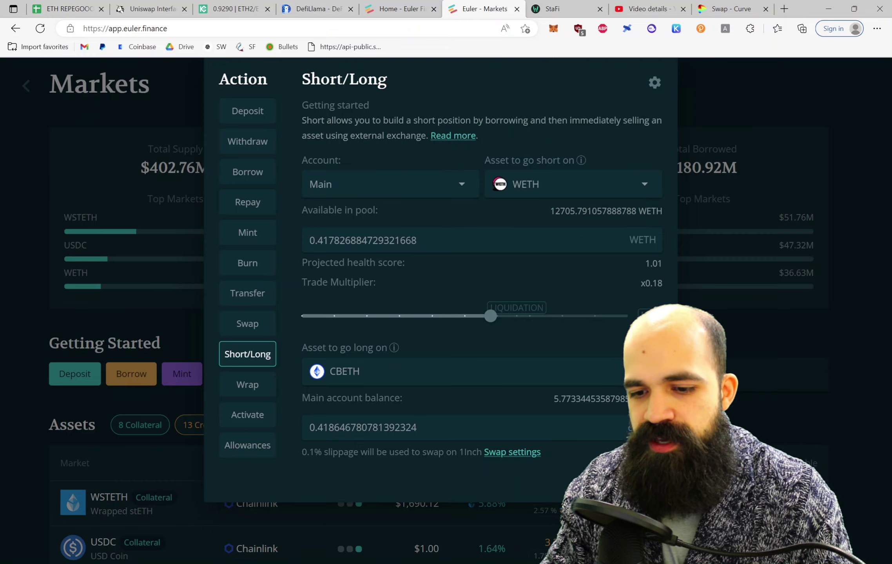
{"action": "key", "text": "Return"}
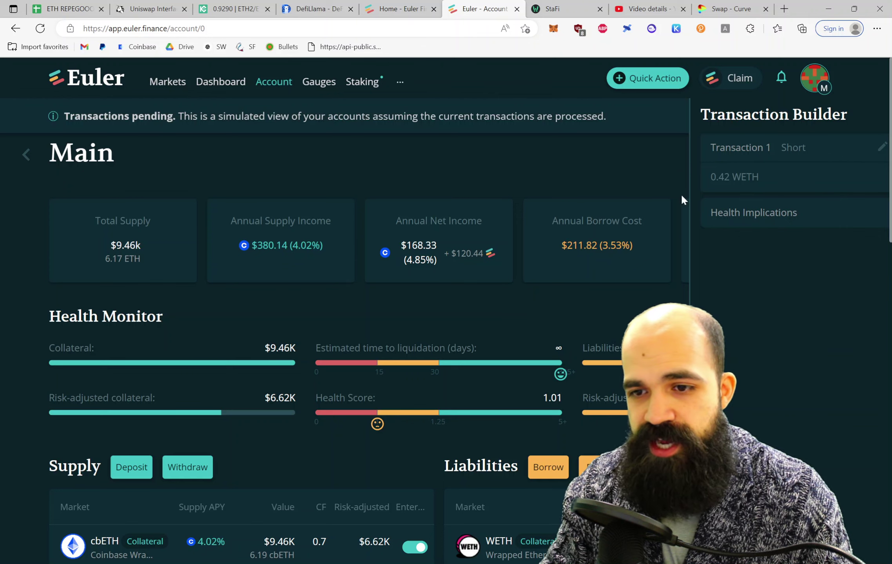
Step: Examine the simulated Main account's income, health monitor, cbETH supply and WETH liabilities
{"action": "scroll", "coordinate": [796, 418], "scroll_direction": "down", "scroll_amount": 8}
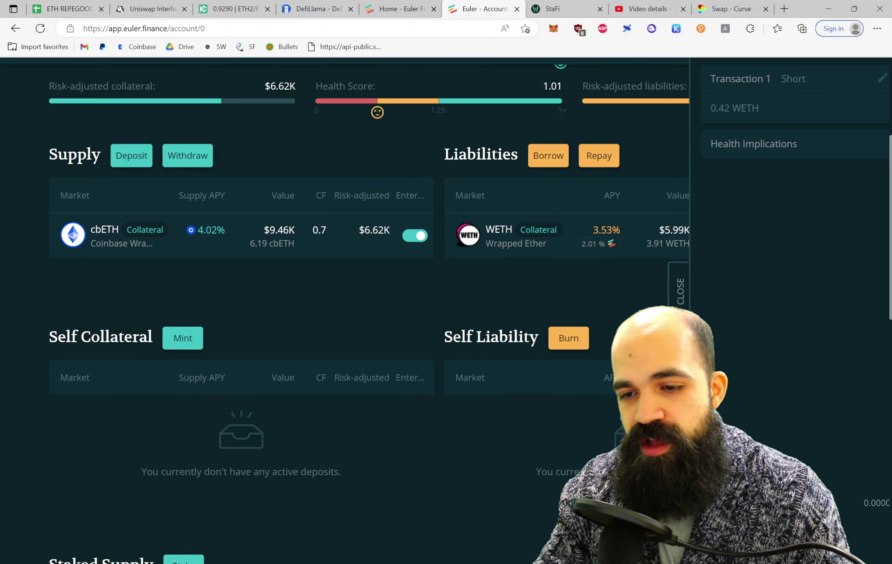
{"action": "scroll", "coordinate": [744, 407], "scroll_direction": "up", "scroll_amount": 8}
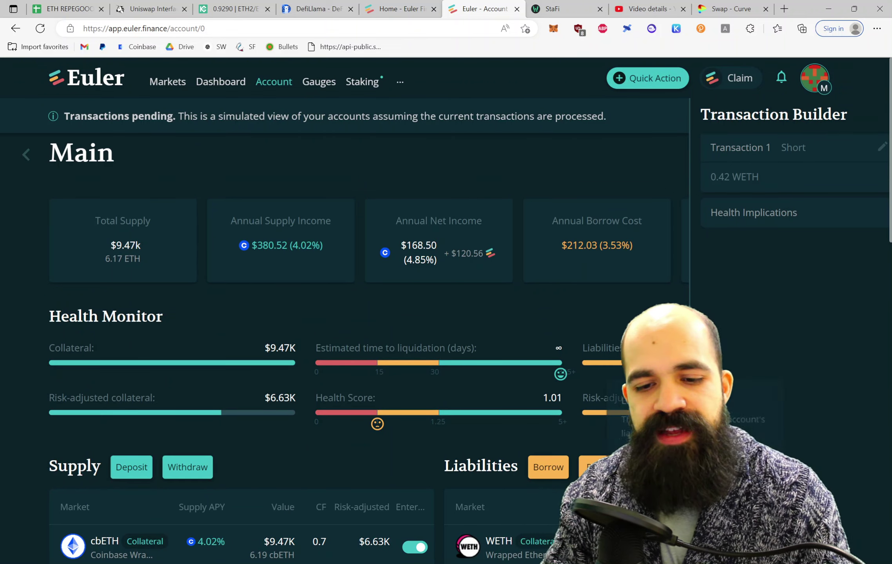
{"action": "mouse_move", "coordinate": [667, 365]}
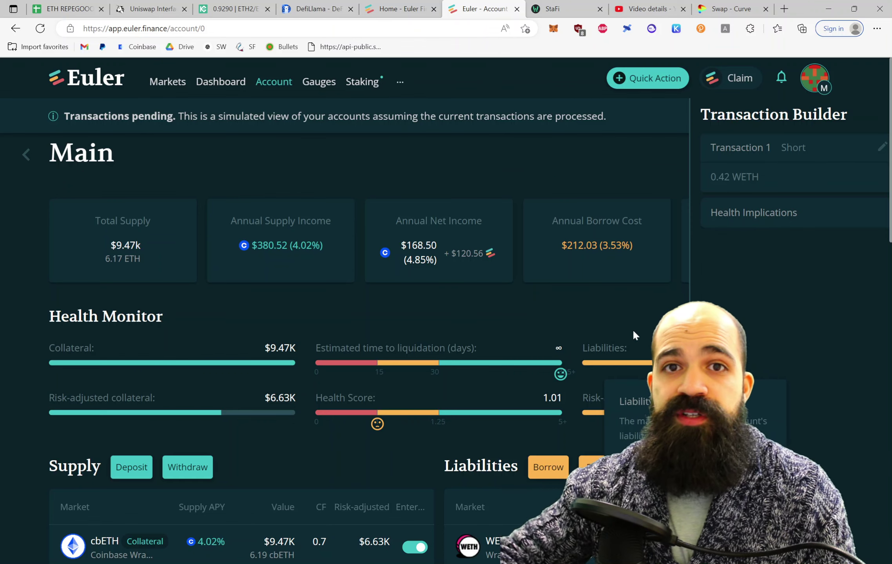
{"action": "mouse_move", "coordinate": [162, 364]}
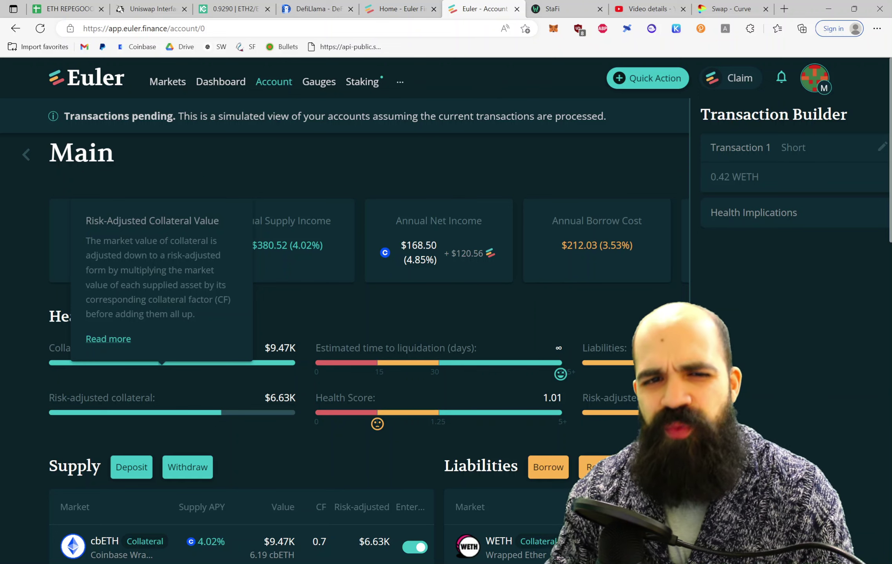
{"action": "scroll", "coordinate": [503, 337], "scroll_direction": "down", "scroll_amount": 2}
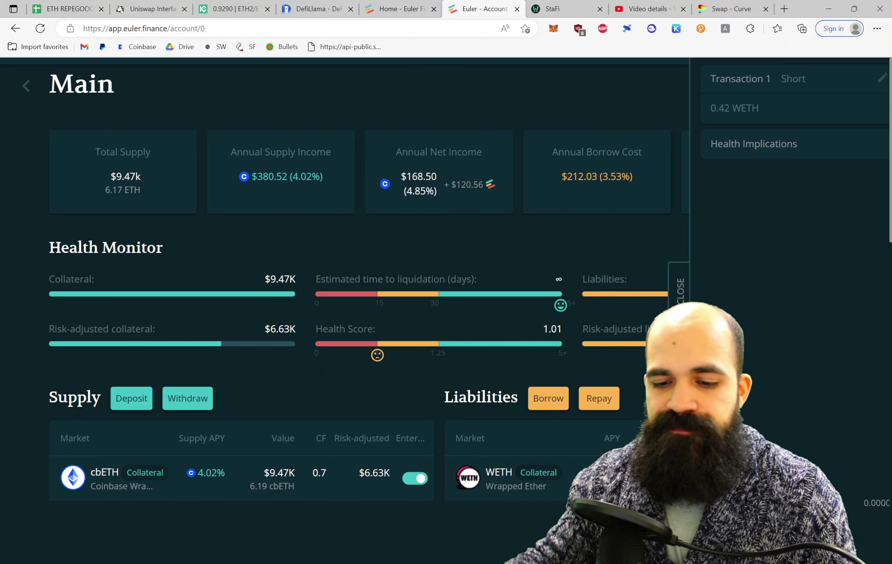
{"action": "mouse_move", "coordinate": [604, 478]}
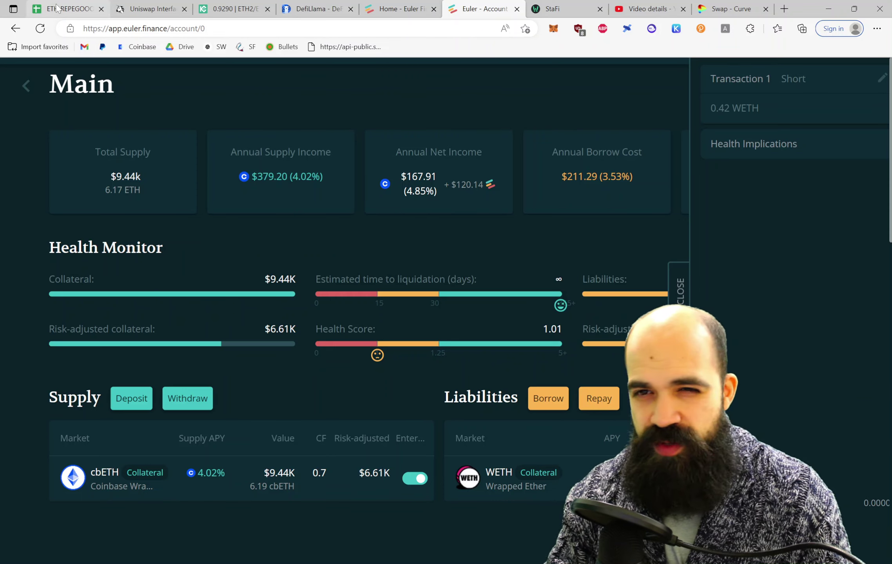
Step: Return to the ETH REPEGOOOR spreadsheet, review the Annualized column, and widen column C to fit the Short Annualized FR heading
{"action": "mouse_move", "coordinate": [57, 8]}
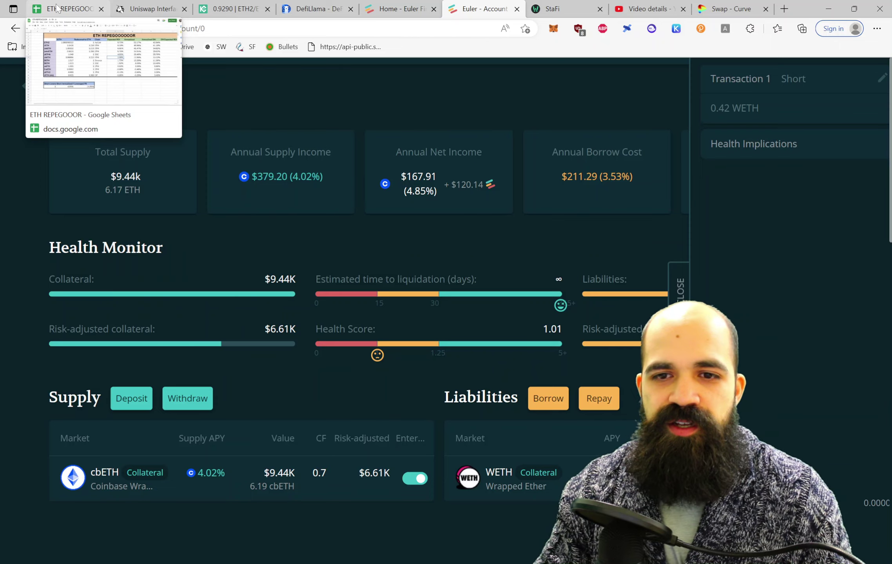
{"action": "left_click", "coordinate": [57, 7]}
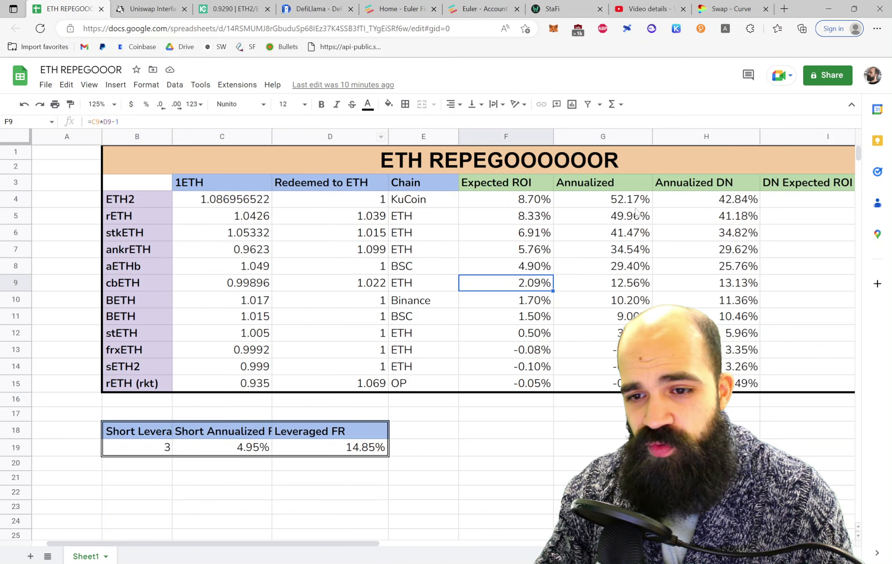
{"action": "left_click_drag", "start_coordinate": [590, 206], "coordinate": [598, 383]}
{"action": "left_click", "coordinate": [599, 424]}
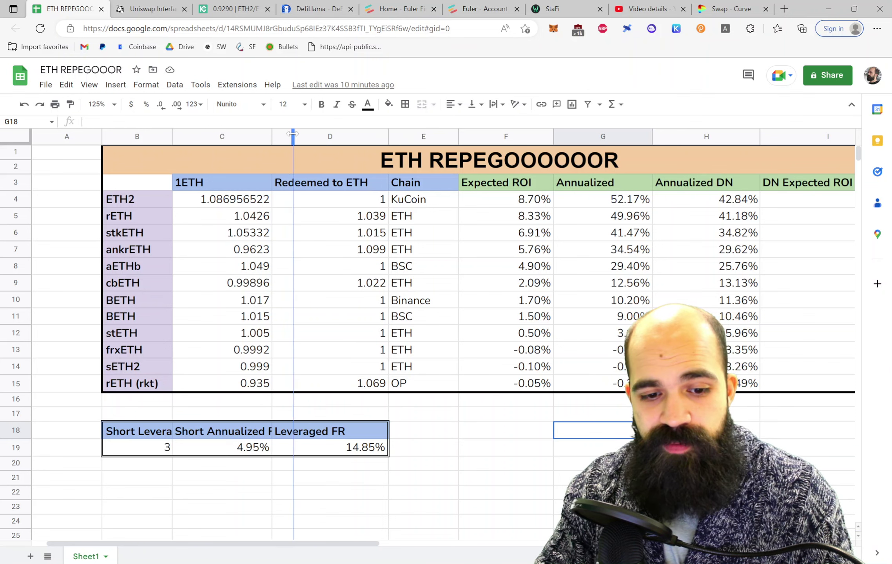
{"action": "left_click_drag", "start_coordinate": [293, 133], "coordinate": [295, 133]}
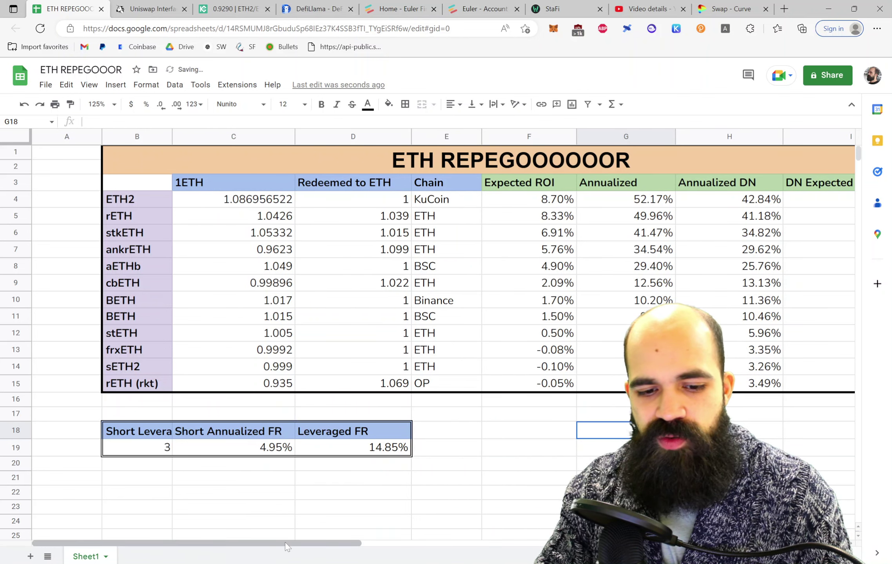
Step: Review the Annualized DN values in H4:H15 and the DN Expected ROI values in I4:I15
{"action": "scroll", "coordinate": [288, 547], "scroll_direction": "right", "scroll_amount": 3}
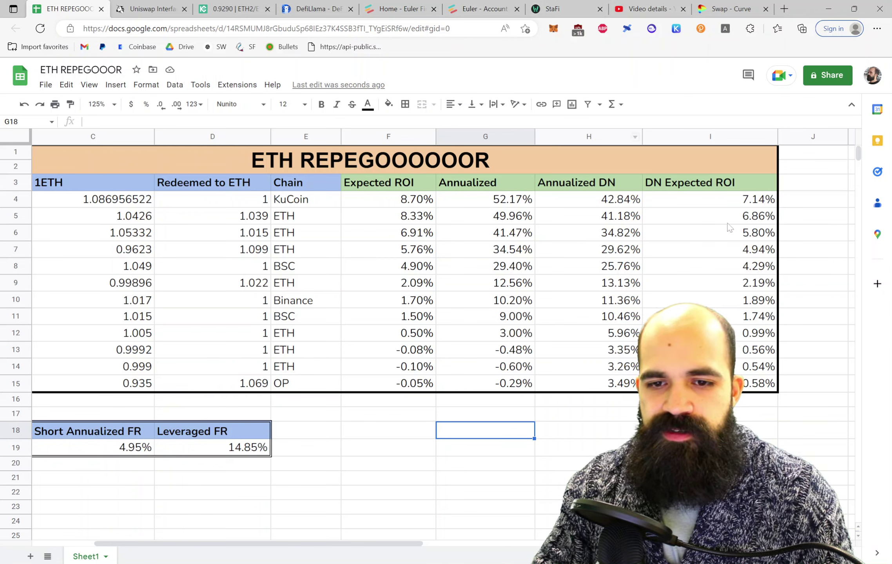
{"action": "left_click_drag", "start_coordinate": [637, 206], "coordinate": [627, 383]}
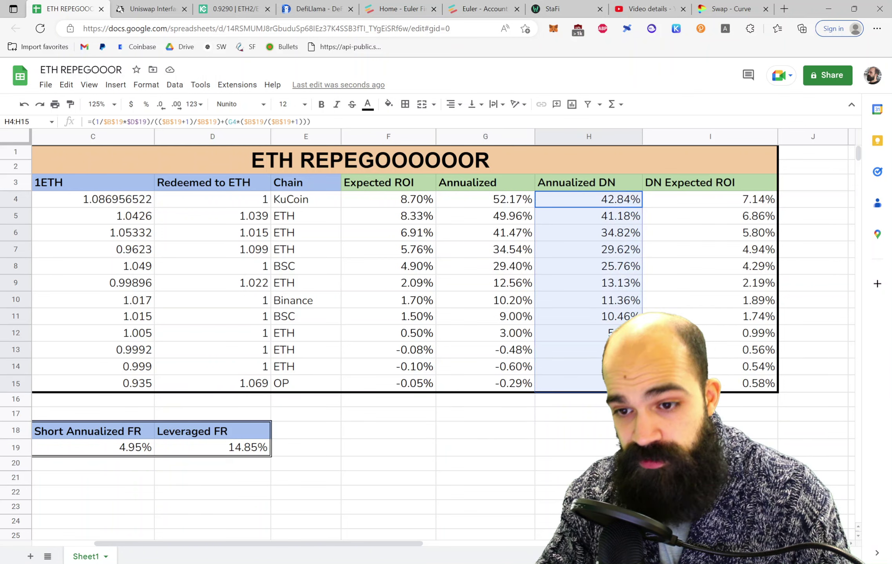
{"action": "left_click_drag", "start_coordinate": [753, 199], "coordinate": [753, 341]}
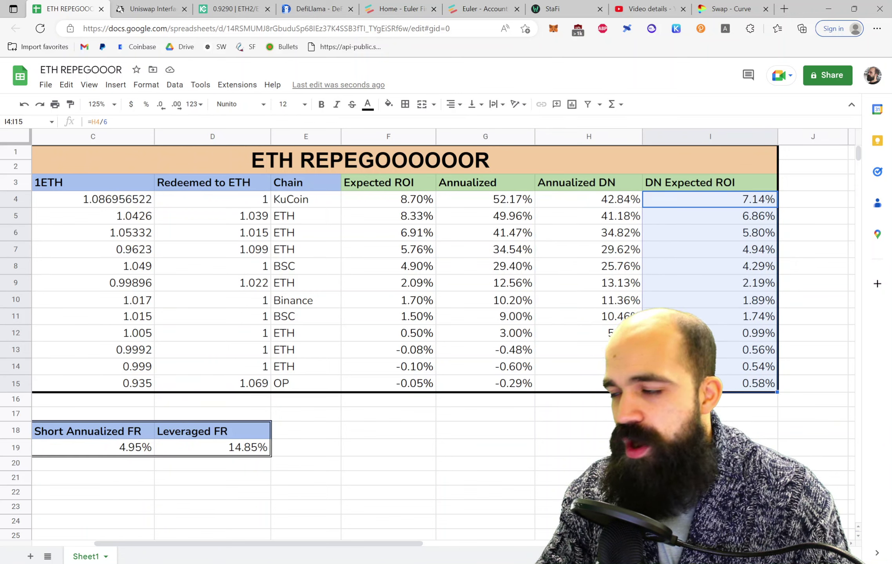
{"action": "left_click", "coordinate": [622, 408]}
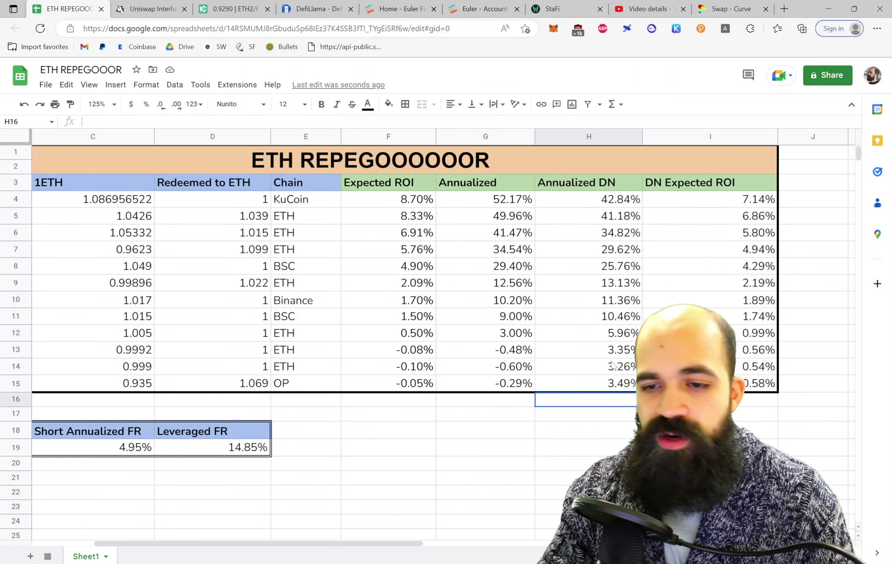